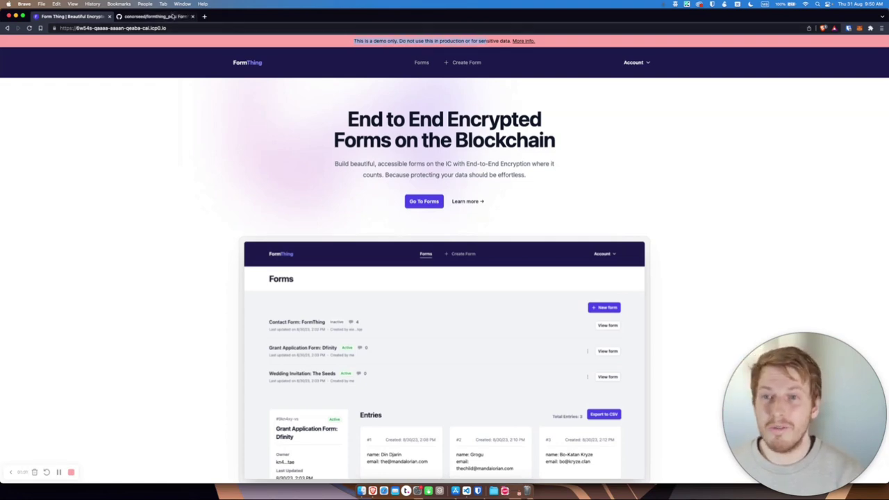
Glance at the project's GitHub README tab, then return to the FormThing landing page.
click(167, 17)
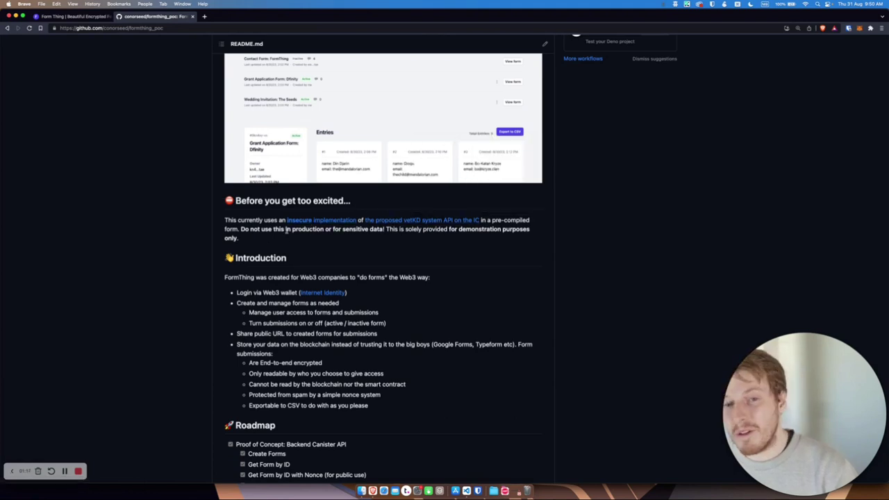
mouse_move(370, 223)
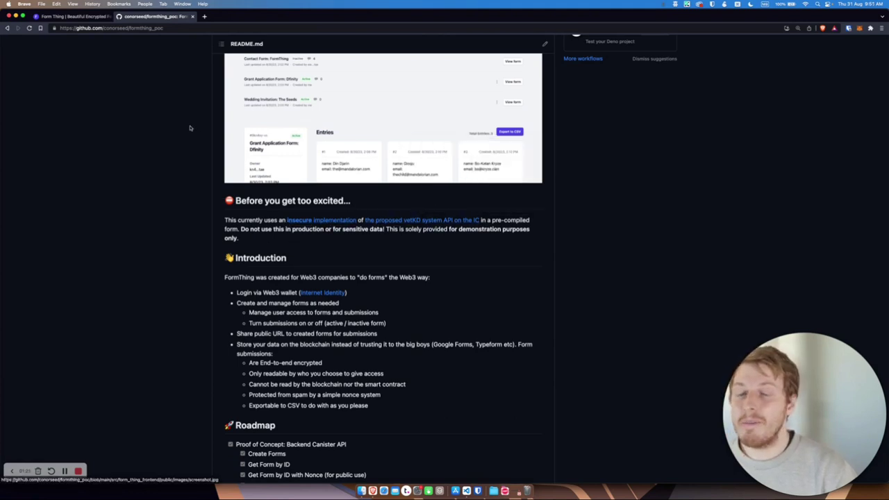
click(73, 16)
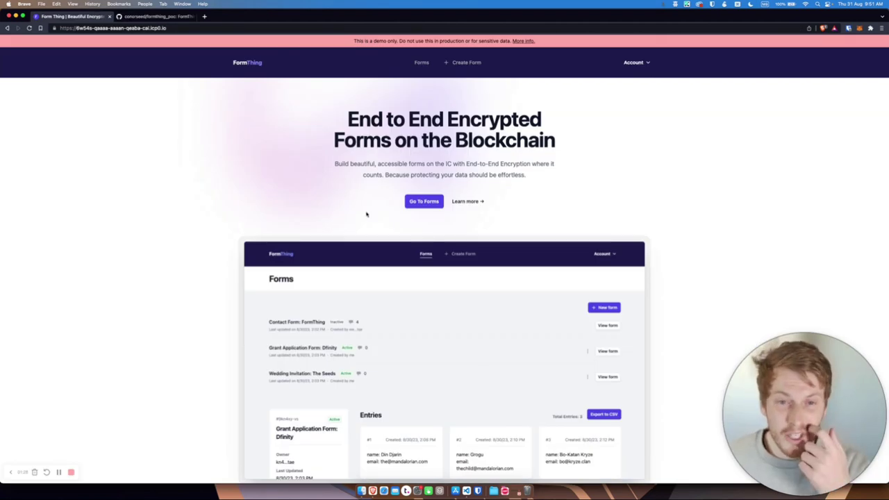
From the Account menu's Go To Forms list, view the Newsletter Signup form.
click(634, 68)
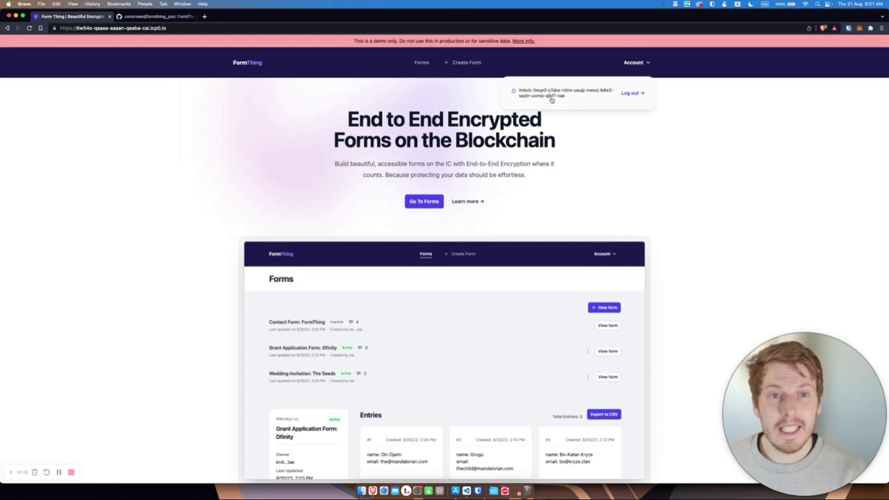
click(423, 201)
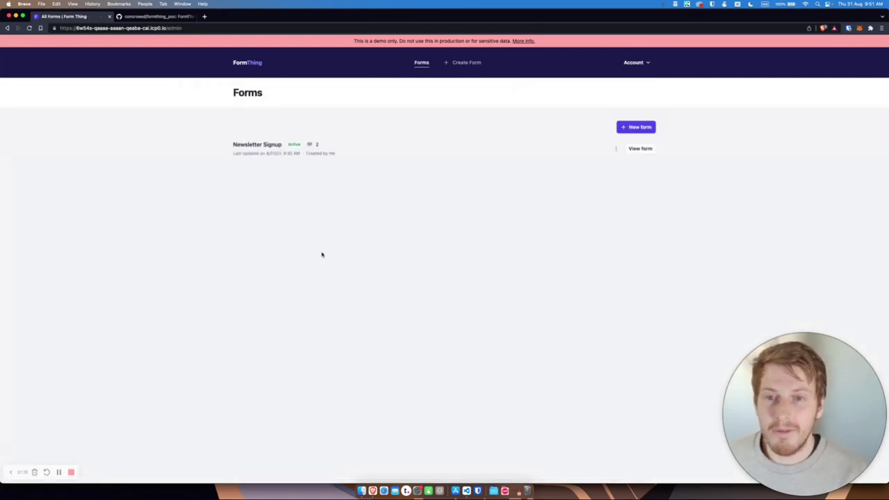
click(634, 149)
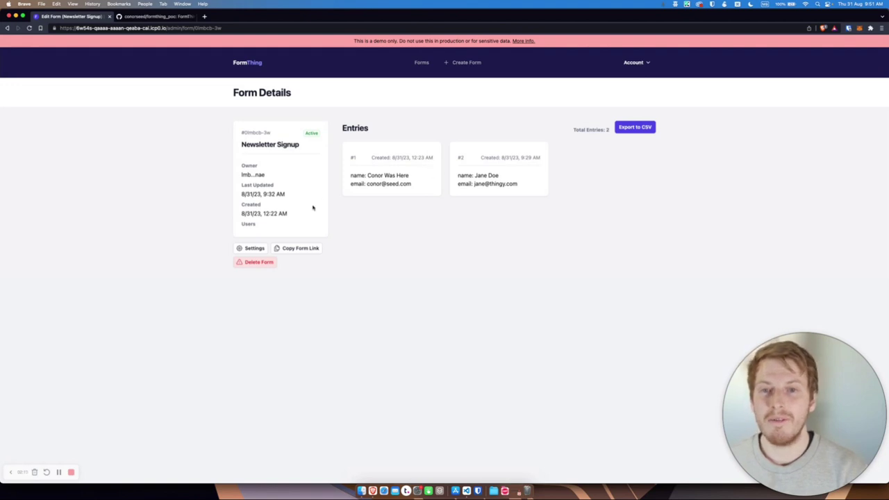
Highlight the Newsletter Signup form ID shown in the details card.
drag(272, 133, 240, 132)
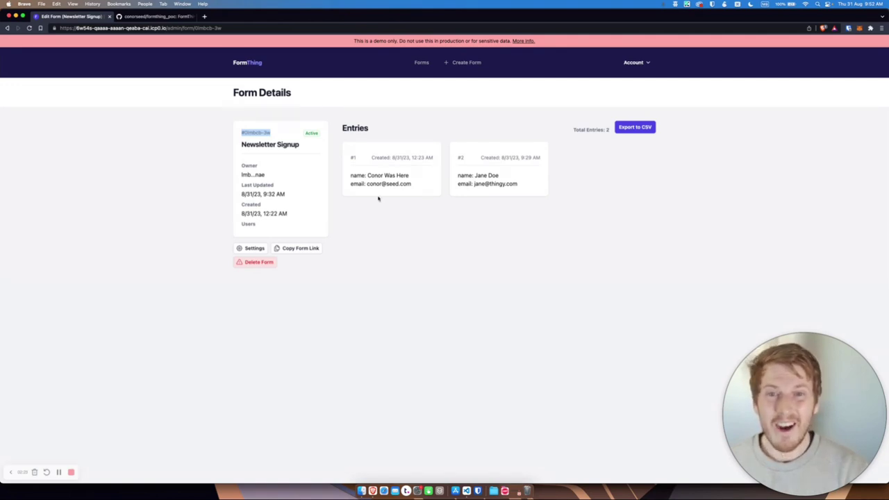
click(305, 203)
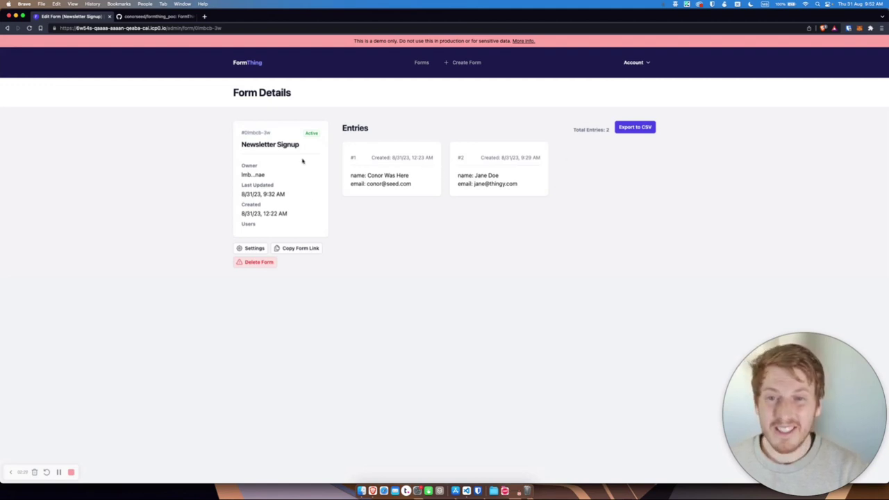
triple_click(257, 130)
click(417, 220)
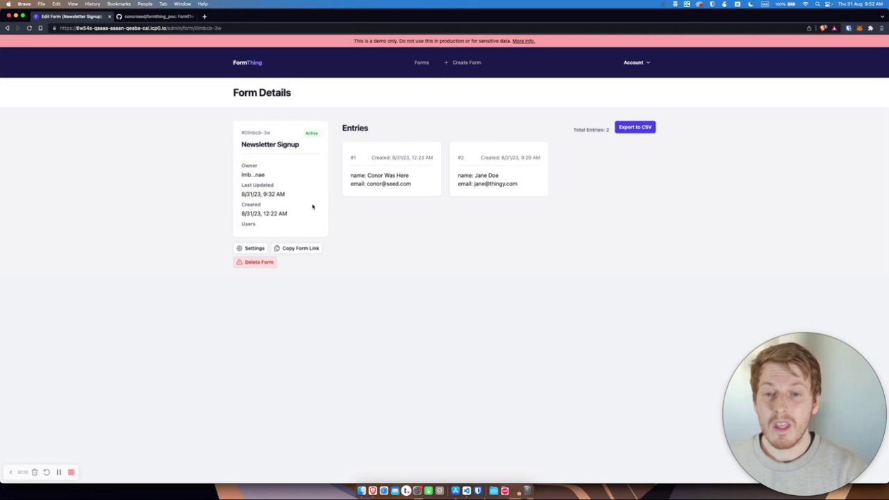
Copy the form link and load it in a new Brave private window.
click(294, 249)
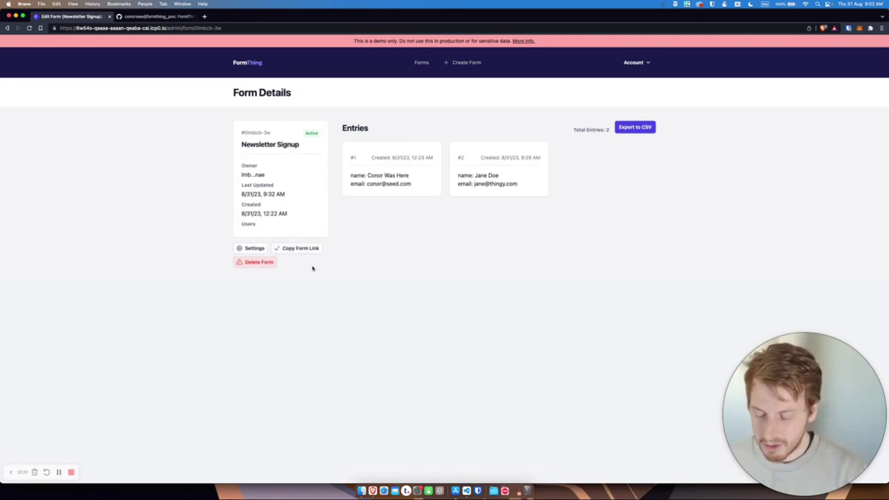
key(super+shift+n)
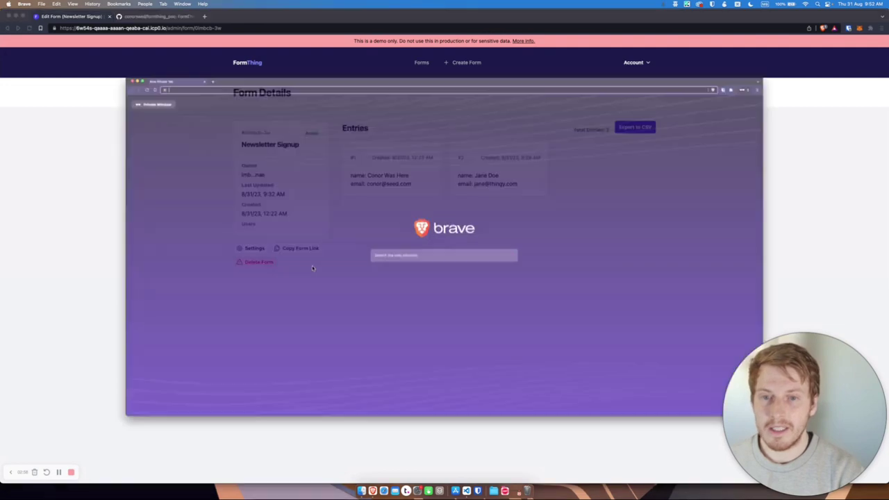
text(https://6w54s-qaaaa-aaaan-qeaba-cai.icp0.io/forms/0lmbcb-3w)
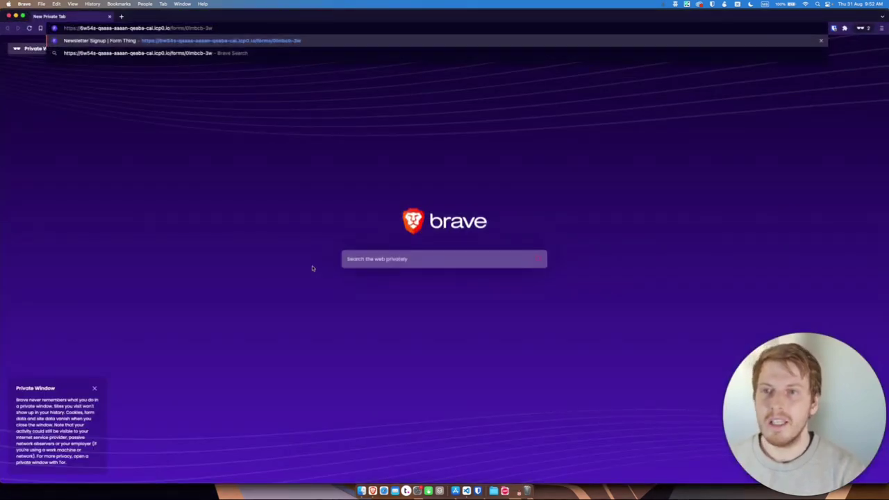
key(Return)
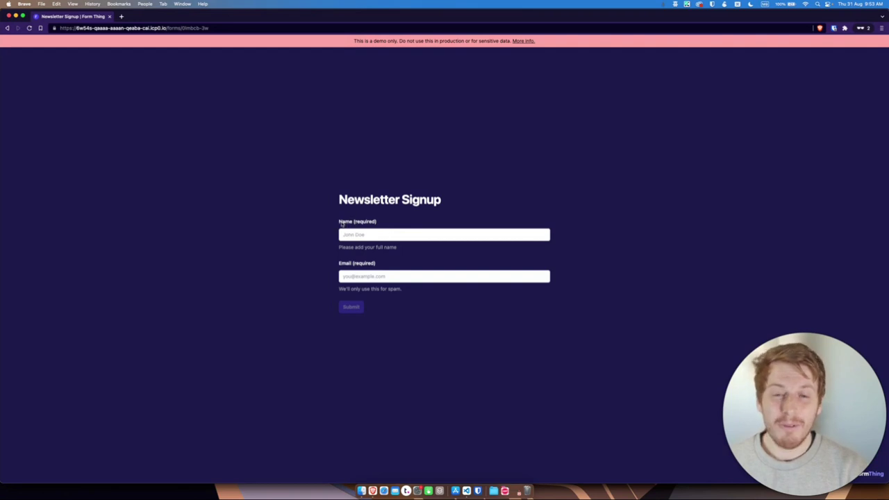
Autofill the Name and Email fields, submit the signup, and close the private page.
drag(339, 222, 383, 222)
click(384, 222)
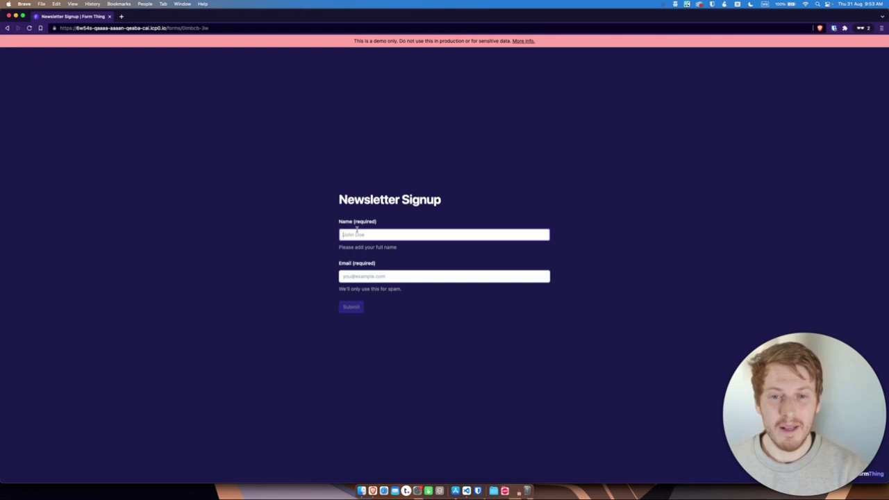
click(357, 234)
click(389, 271)
click(350, 307)
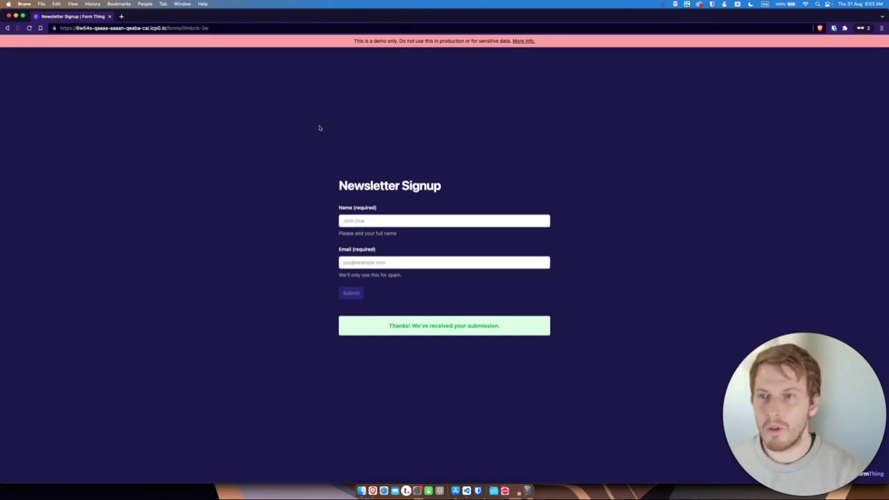
click(109, 17)
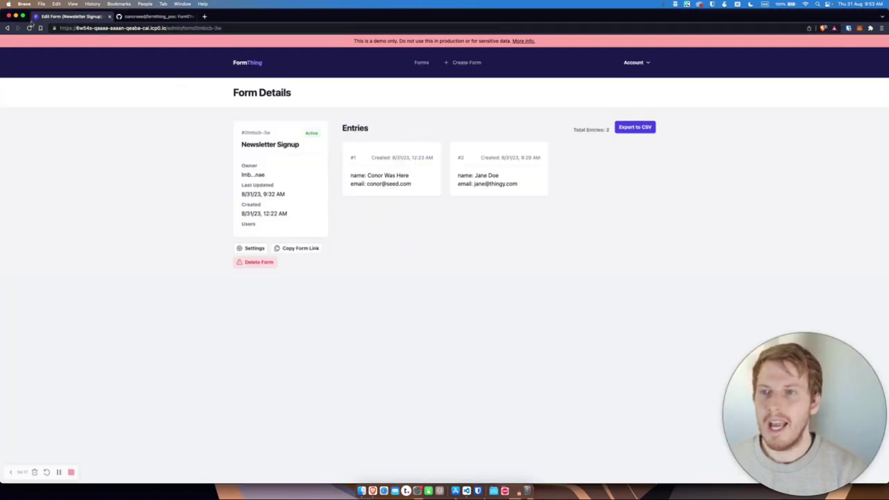
Reload the details to reveal new entry #3, inspect its e-mail, and open Settings.
key(super+r)
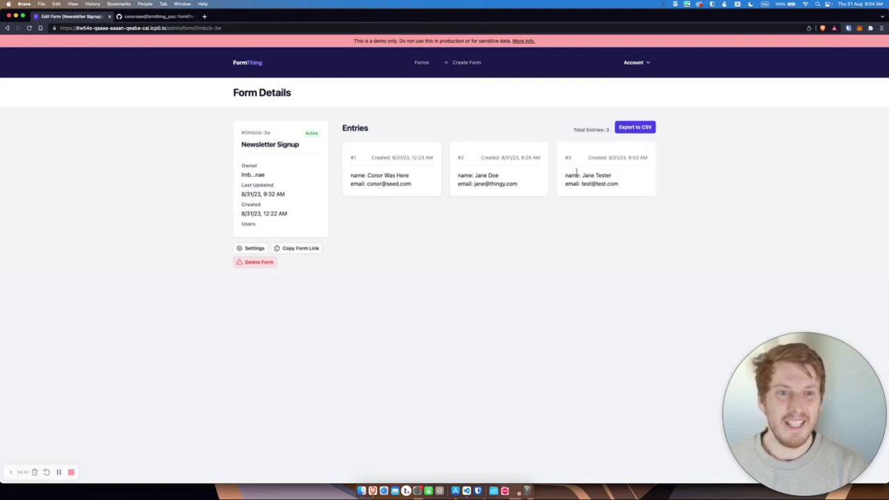
drag(567, 157, 621, 183)
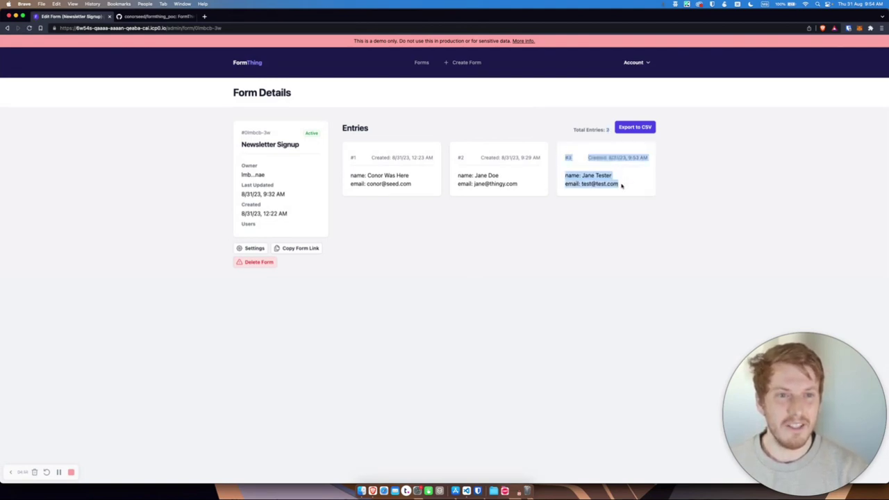
triple_click(622, 184)
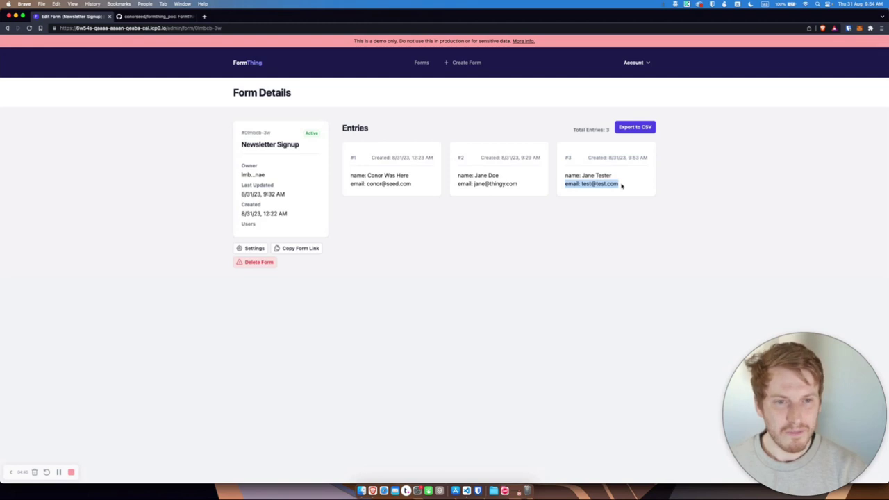
click(622, 186)
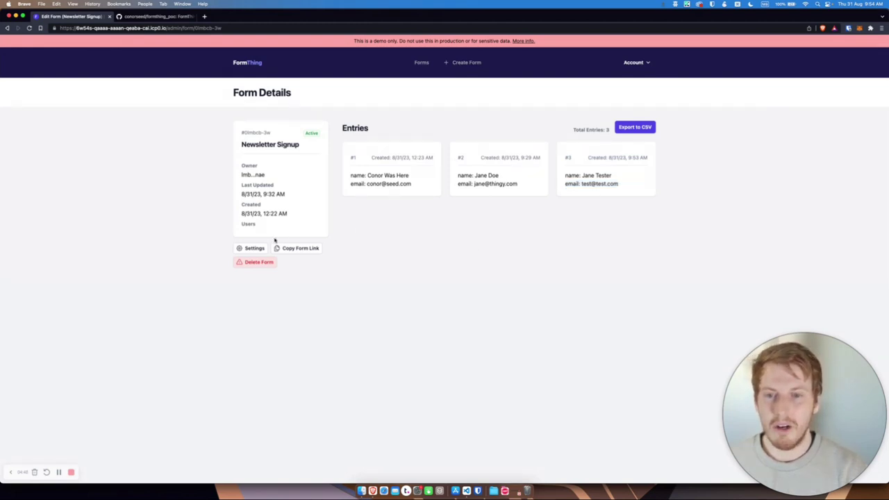
click(250, 248)
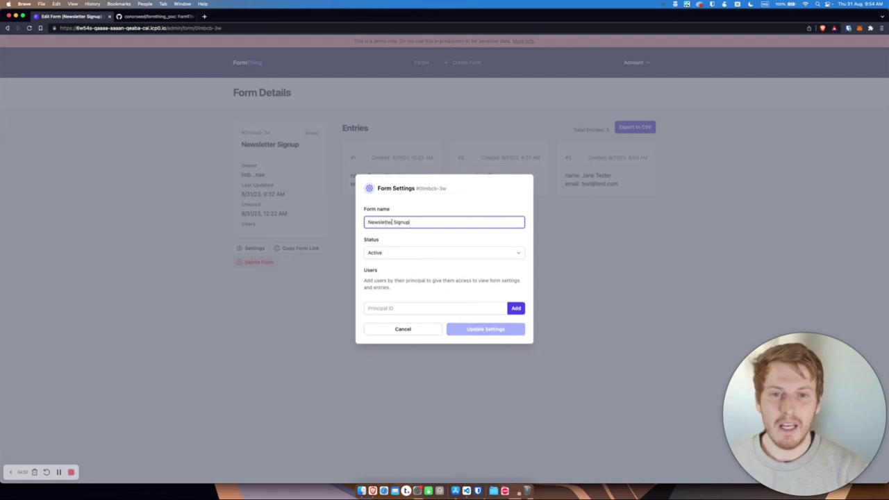
Set the form Status to Inactive and shrink the window to the screen's left half.
click(392, 254)
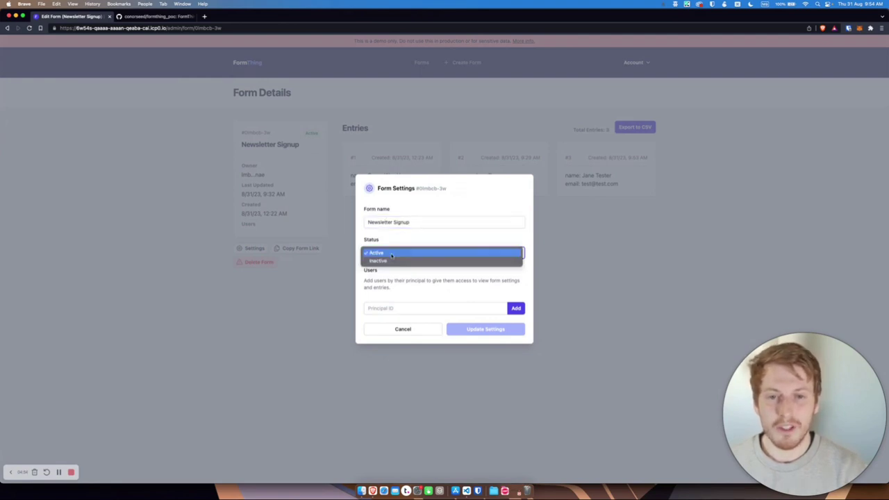
click(392, 261)
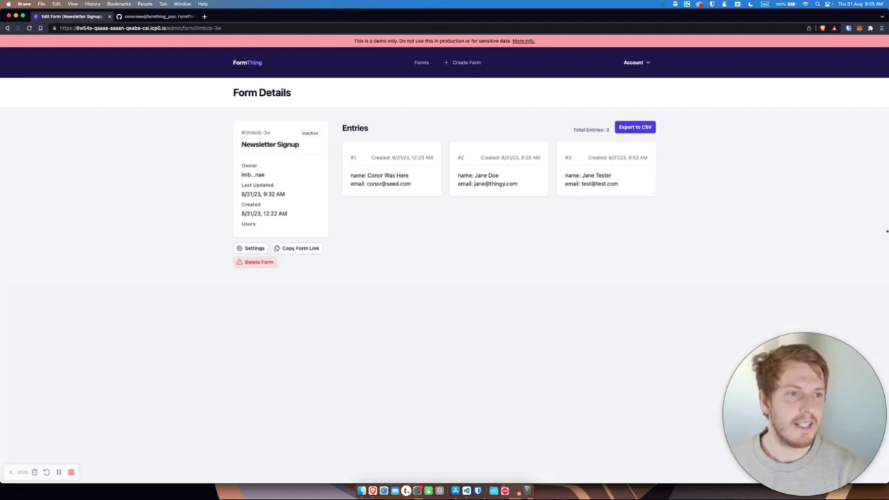
drag(887, 232, 443, 141)
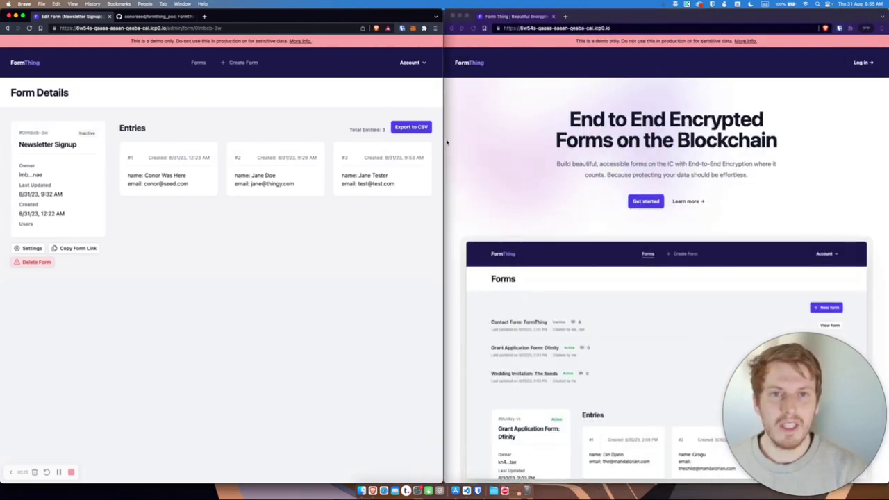
Open the form settings and log in as a second user in the other window.
click(32, 249)
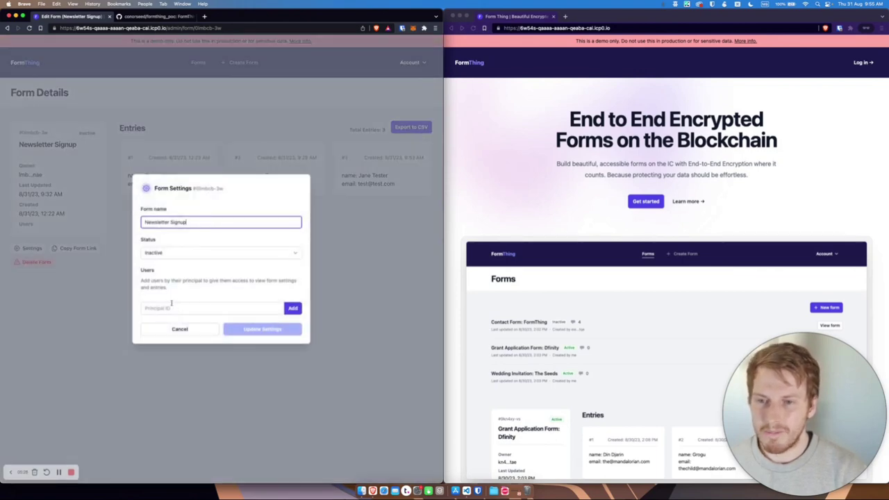
click(587, 173)
click(861, 62)
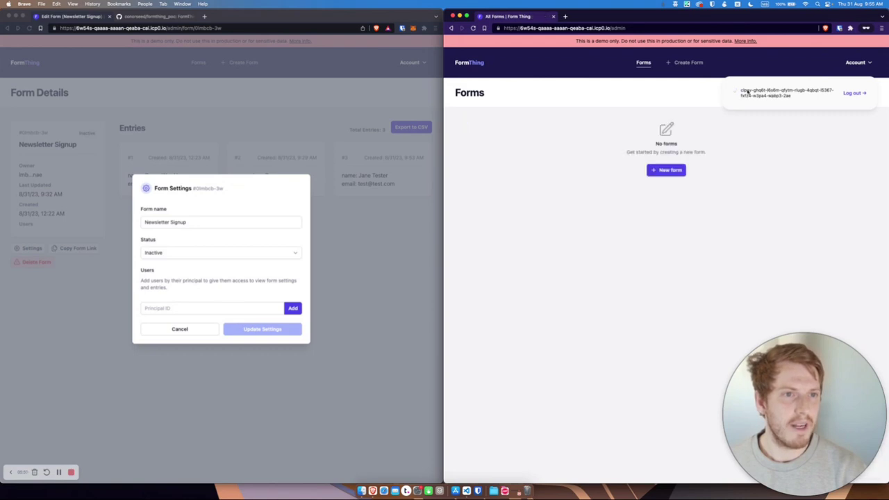
click(593, 140)
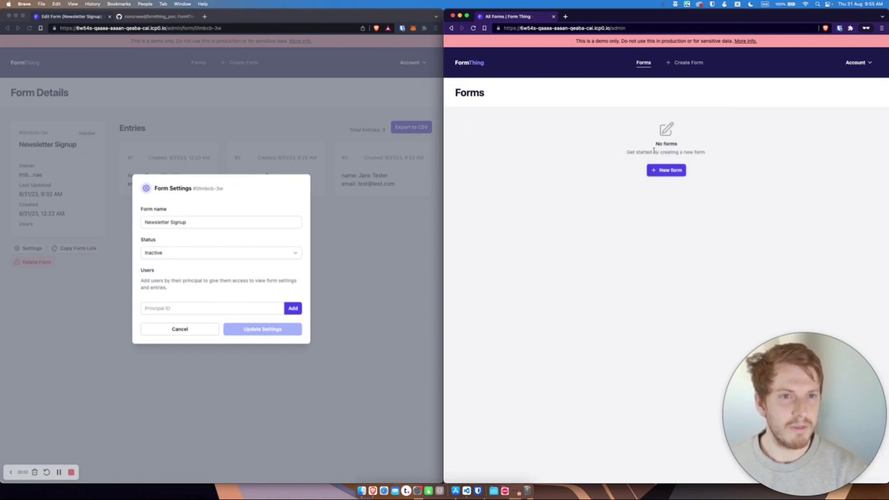
Paste the second user's principal ID and add it as a form user.
click(187, 307)
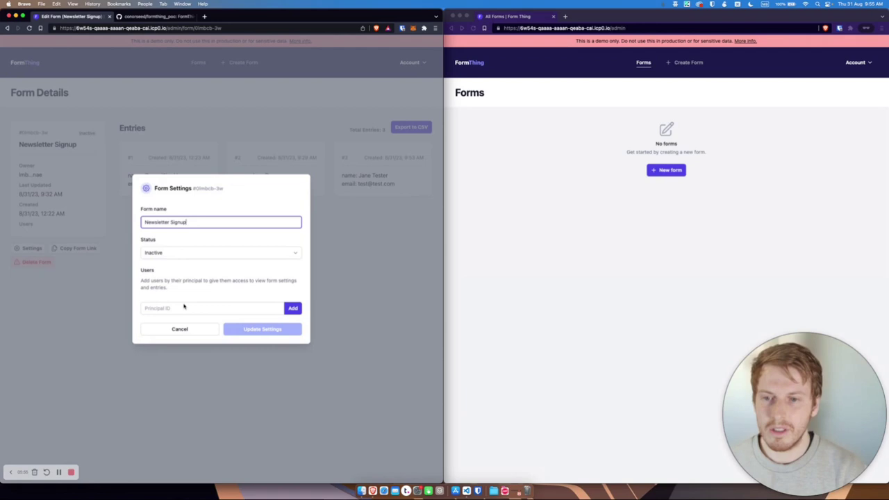
key(super+v)
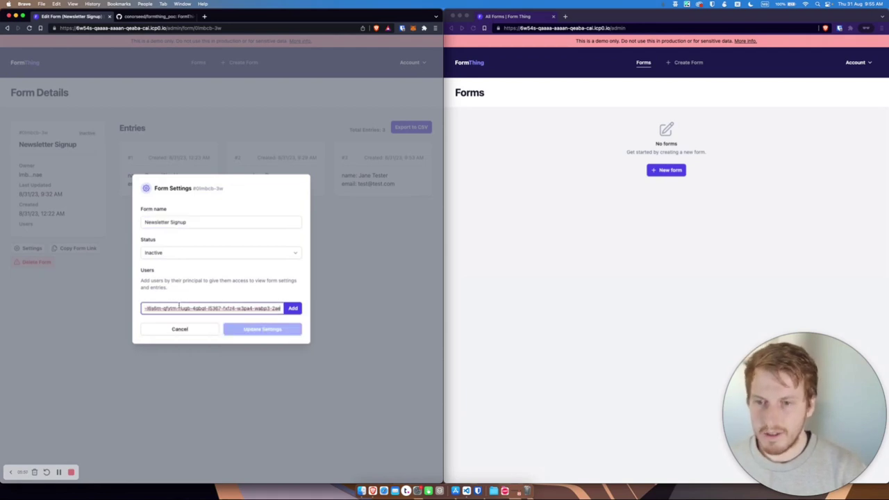
click(292, 309)
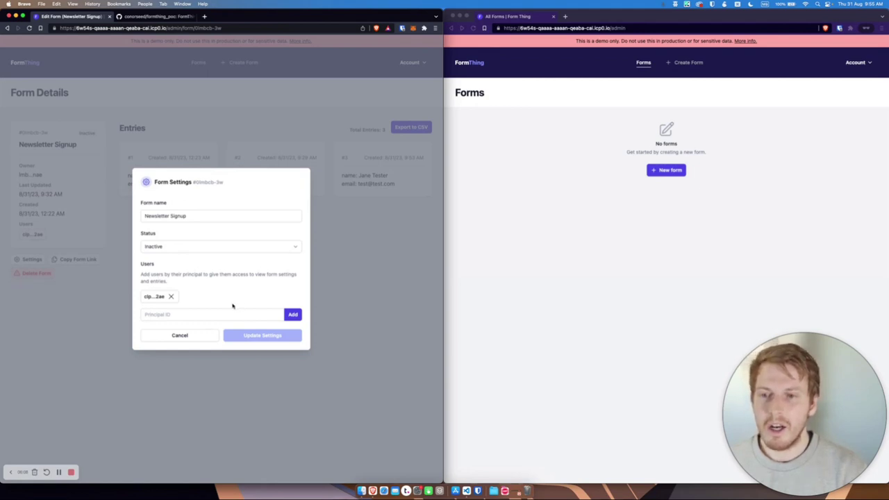
Set the form Status back to Active and save the settings.
click(188, 245)
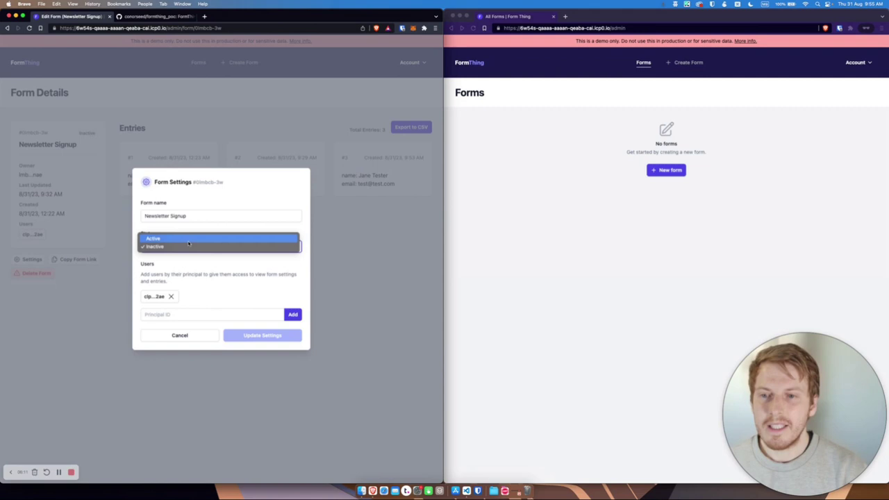
click(187, 237)
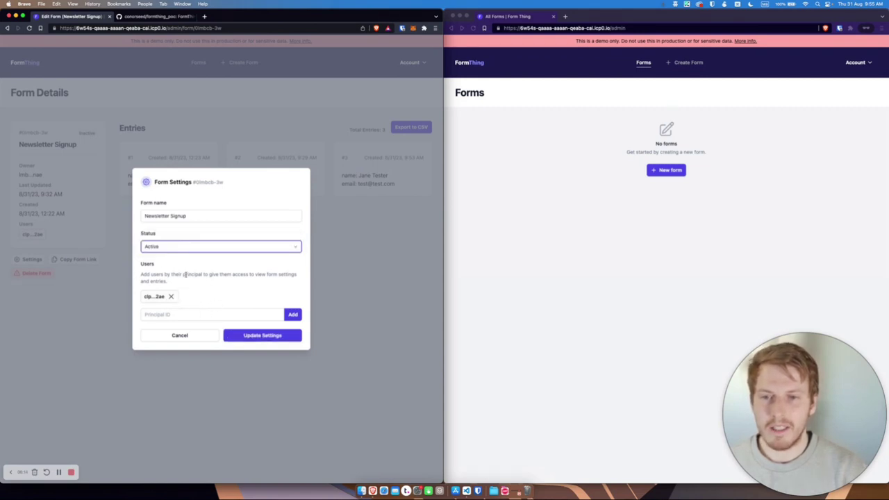
click(262, 337)
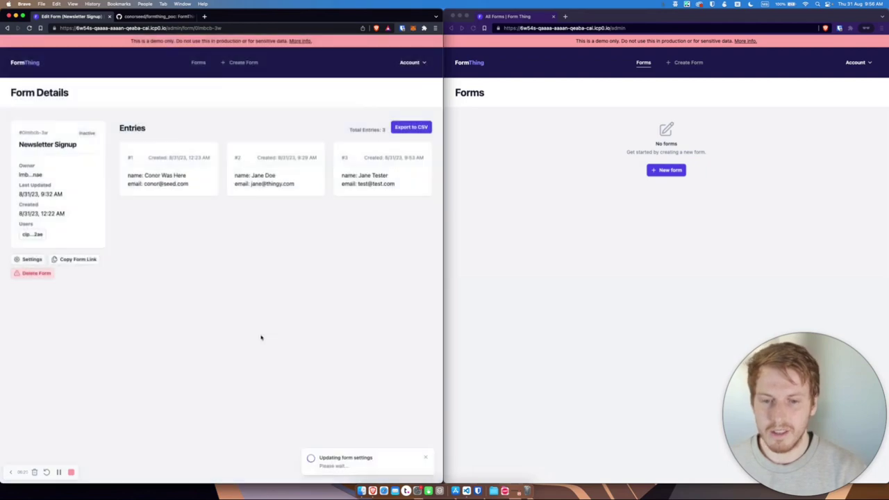
As the second user, return to the Forms list and view the shared Newsletter Signup form.
click(463, 204)
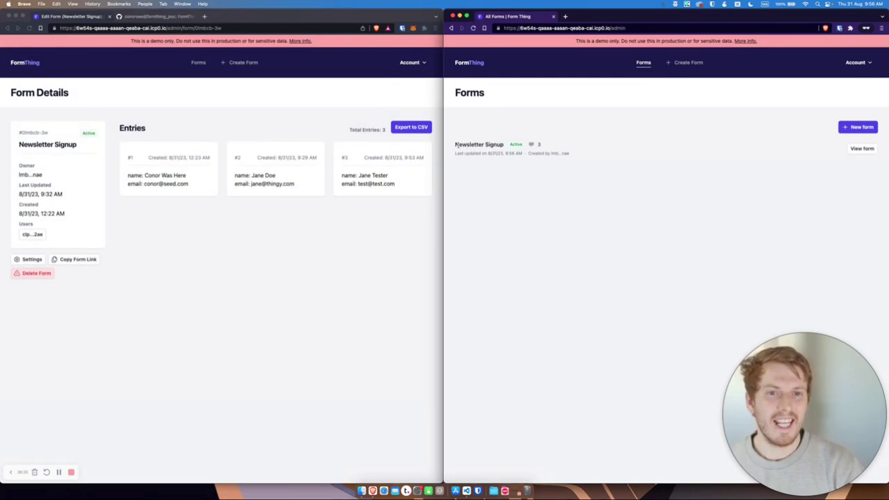
drag(456, 145, 491, 145)
click(491, 145)
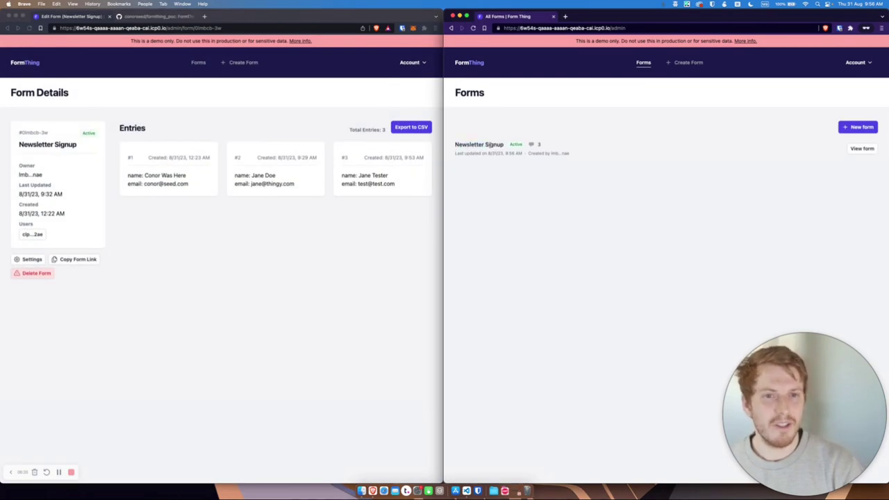
click(855, 152)
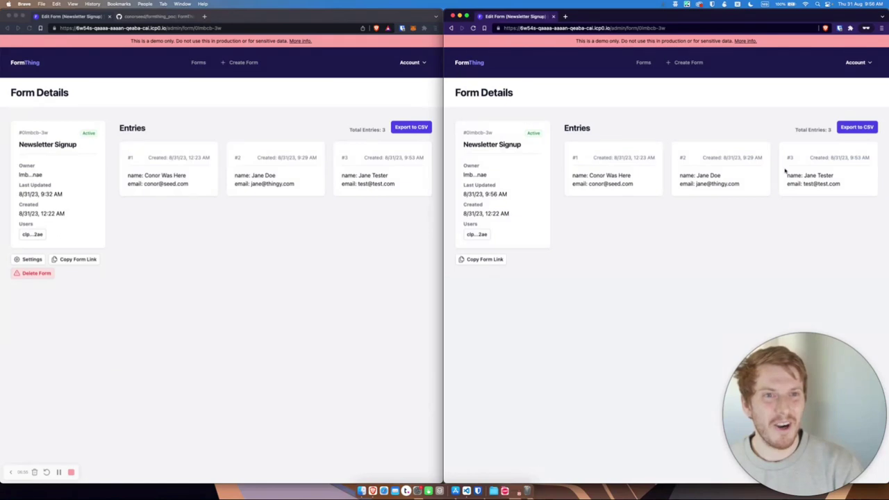
In the GitHub README, highlight the Form Builder roadmap and the Build Your Own Form heading.
click(156, 16)
drag(34, 204, 138, 316)
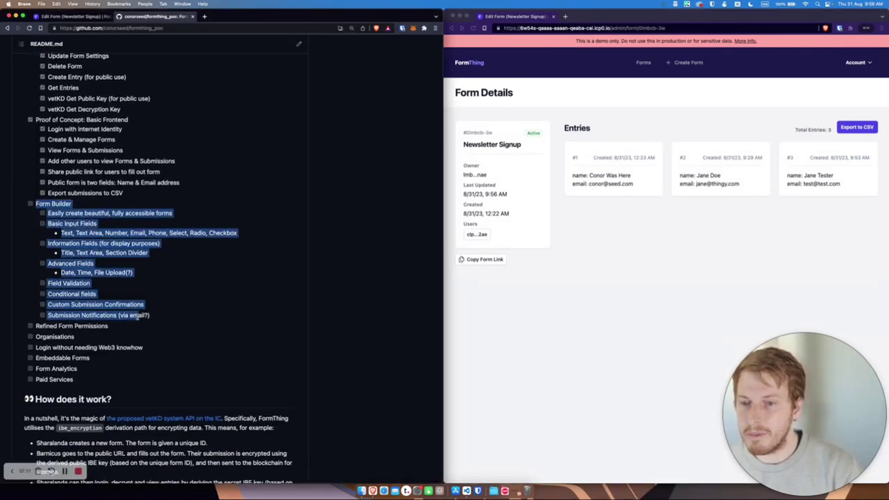
click(137, 316)
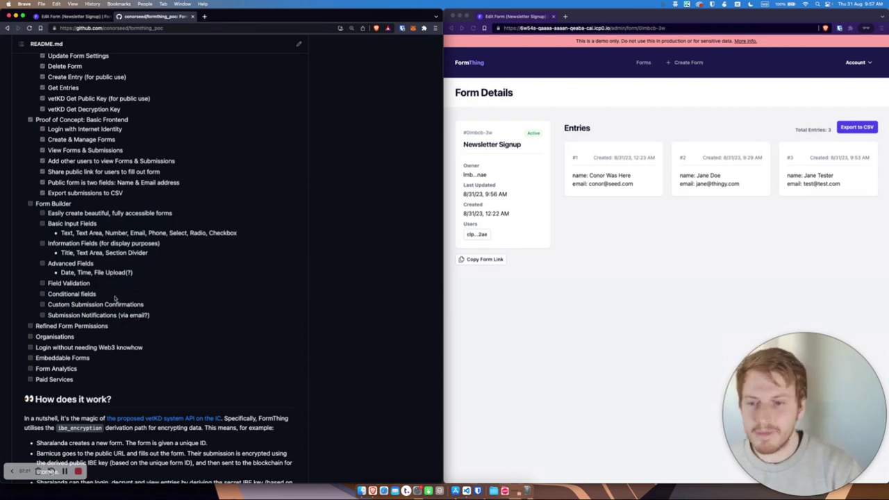
scroll(114, 297, down, 10)
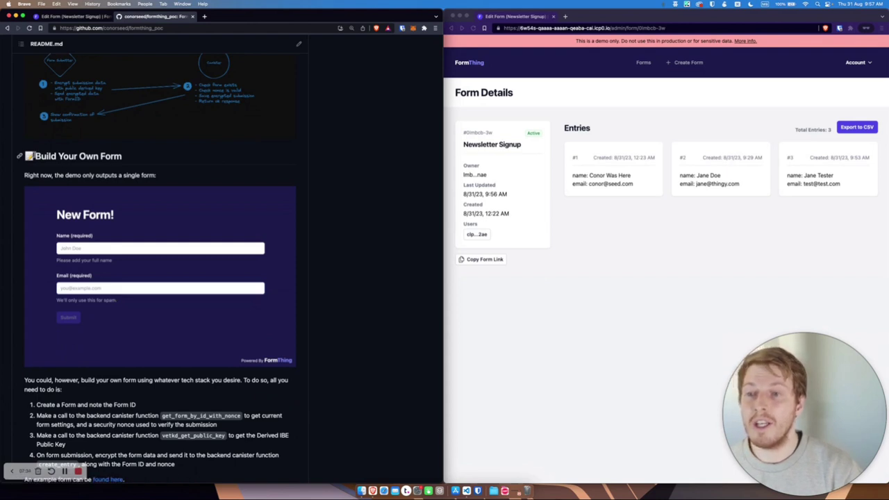
drag(32, 156, 118, 157)
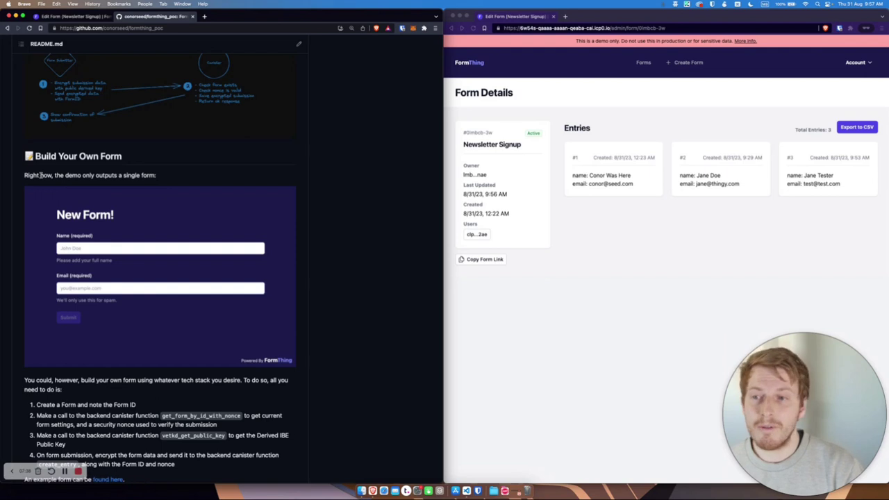
Highlight step one on noting the Form ID and step two's get_form_by_id_with_nonce function.
scroll(40, 175, down, 3)
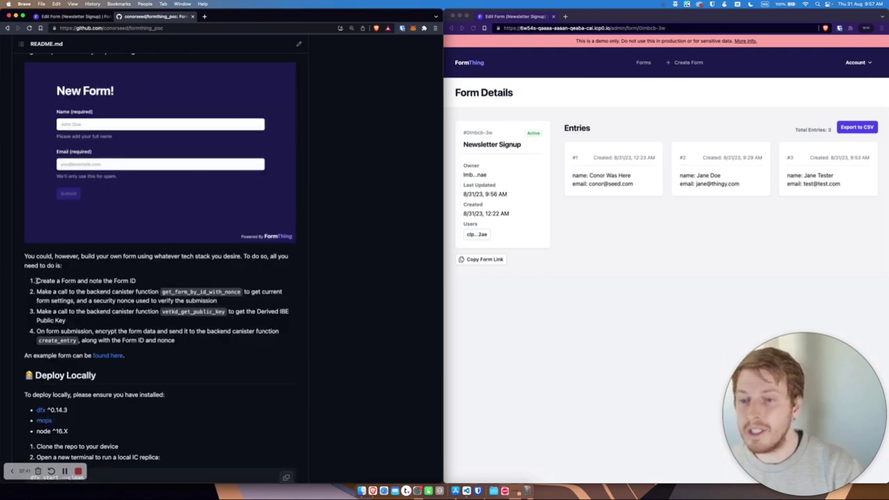
drag(37, 281, 157, 282)
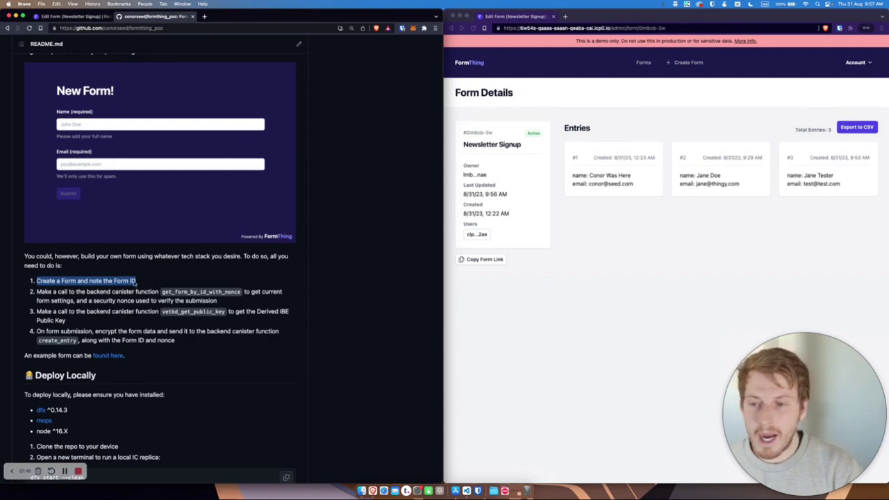
click(35, 292)
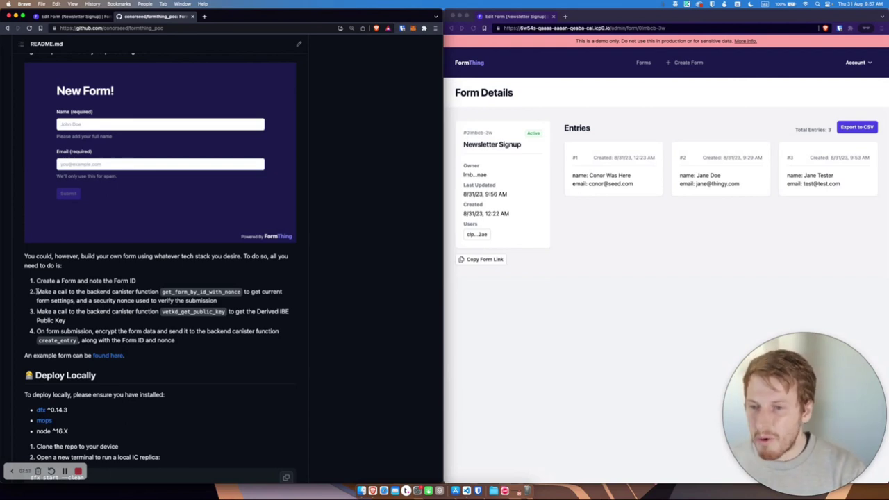
drag(36, 292, 178, 293)
double_click(179, 292)
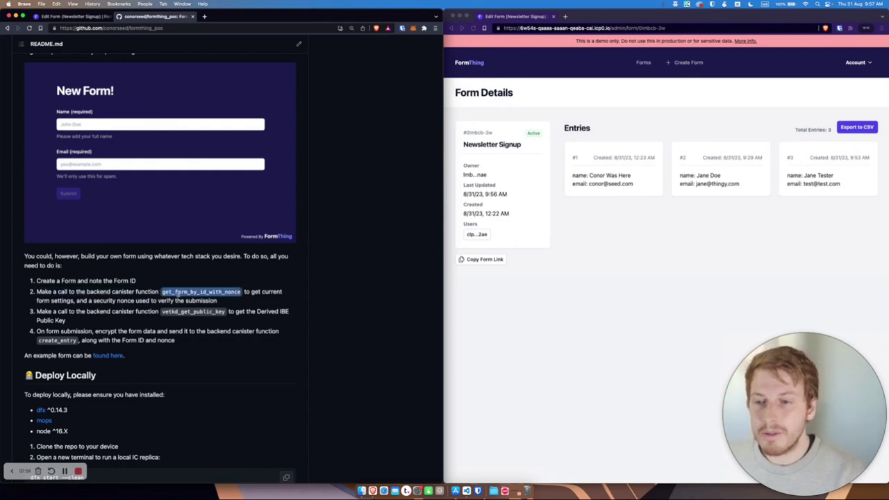
Highlight step three's vetkd_get_public_key function and step four's create_entry function.
drag(36, 312, 203, 312)
click(203, 312)
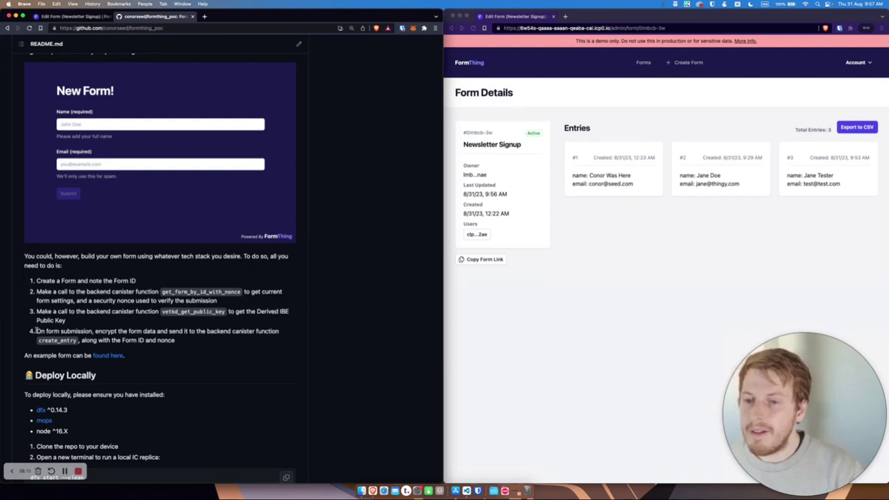
drag(37, 331, 155, 332)
click(89, 335)
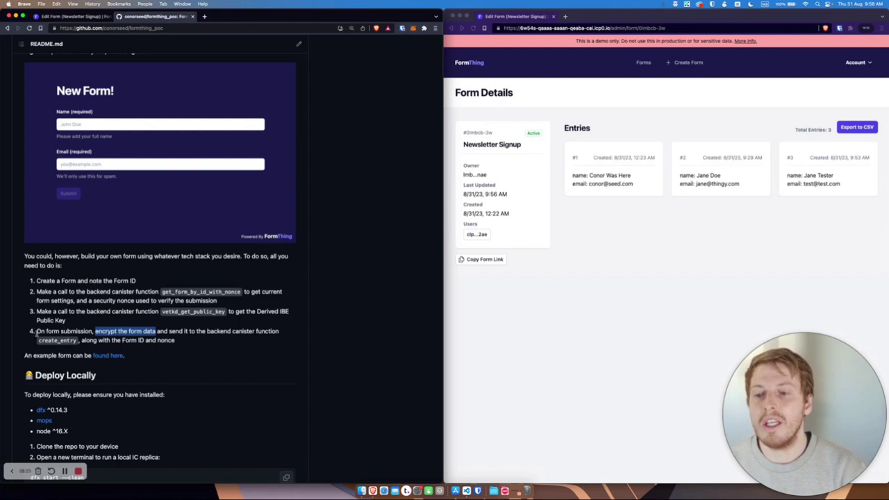
drag(38, 340, 164, 341)
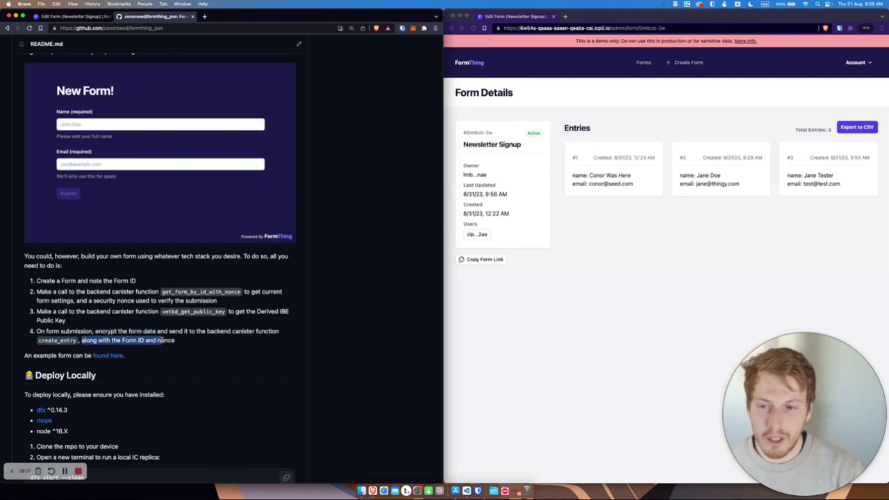